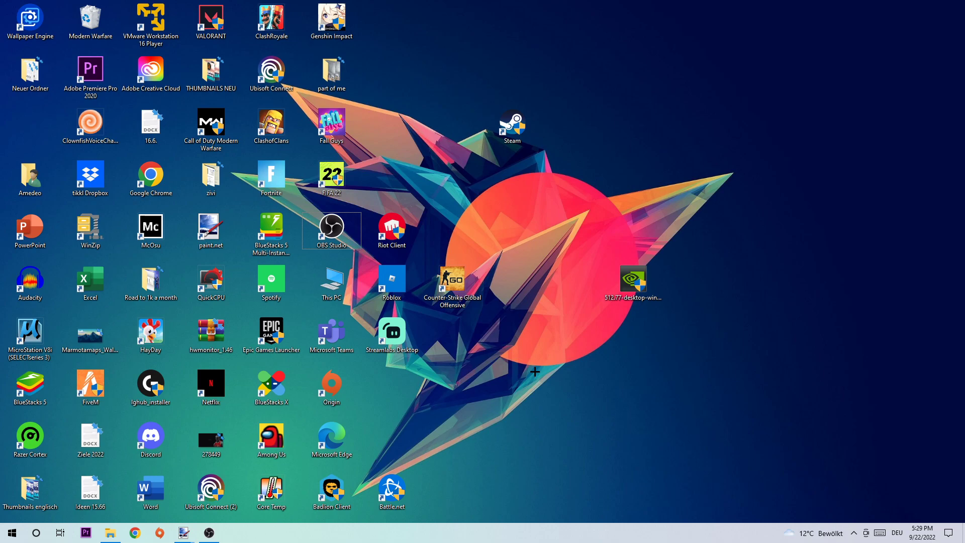
- Launch Task Manager from the taskbar menu and maximize its window to full screen
right_click(447, 538)
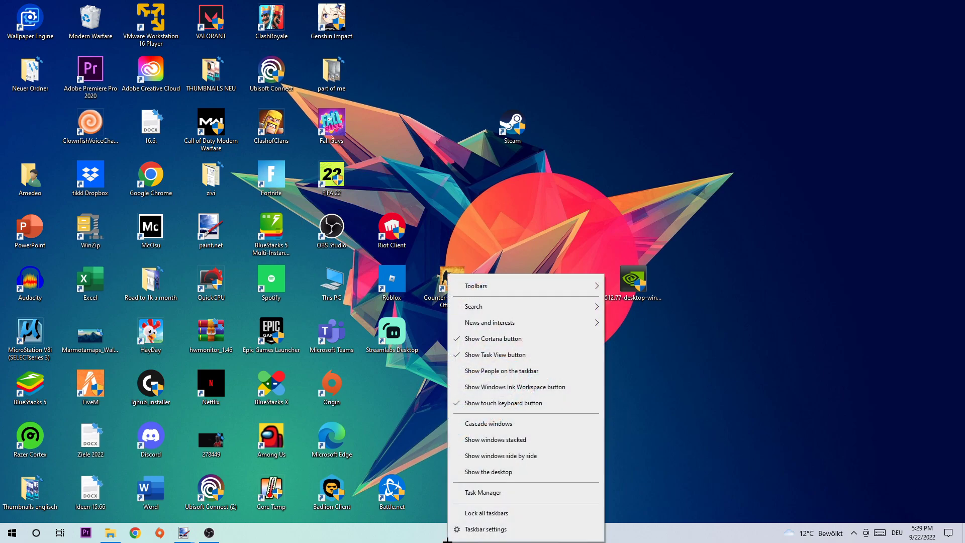
click(493, 497)
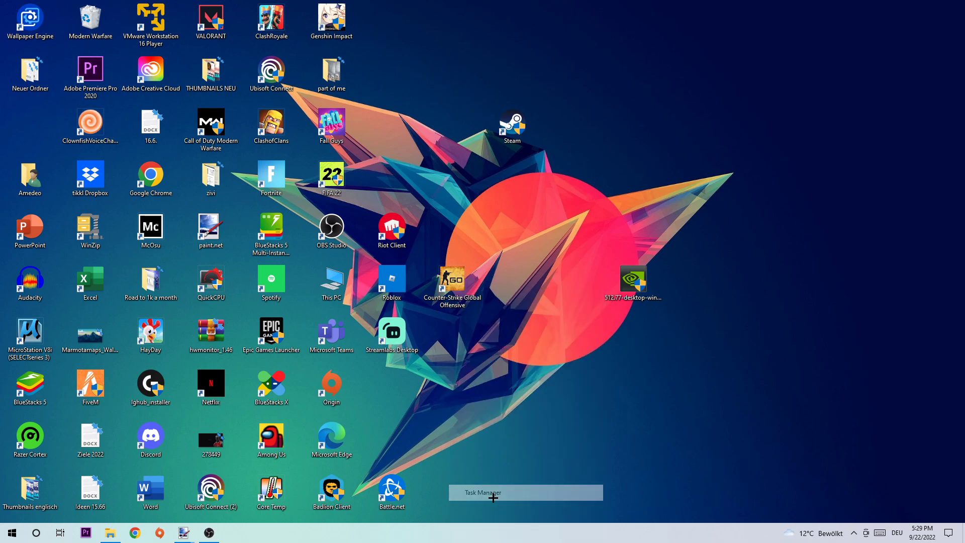
click(330, 34)
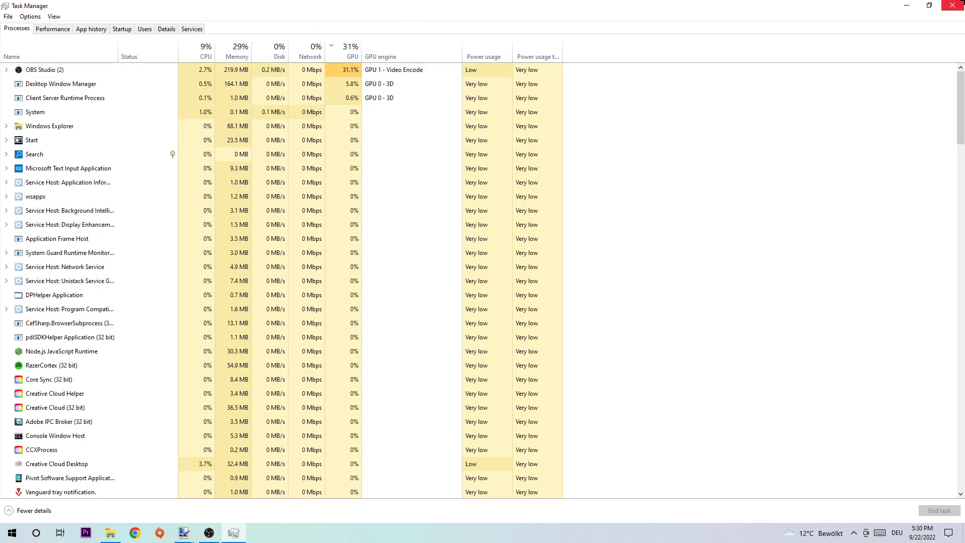
- Close Task Manager and bring up the Display page of Windows Settings from the desktop
click(962, 4)
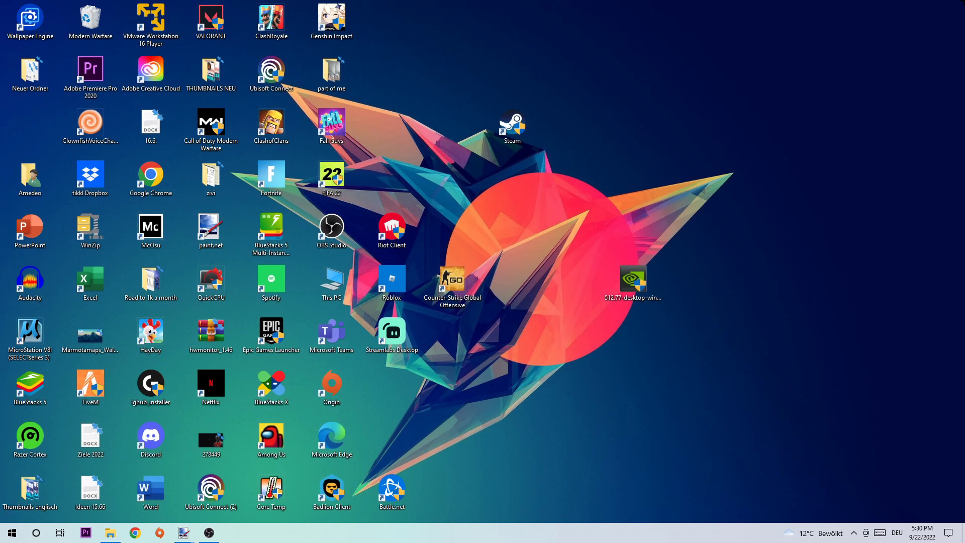
right_click(651, 111)
click(694, 221)
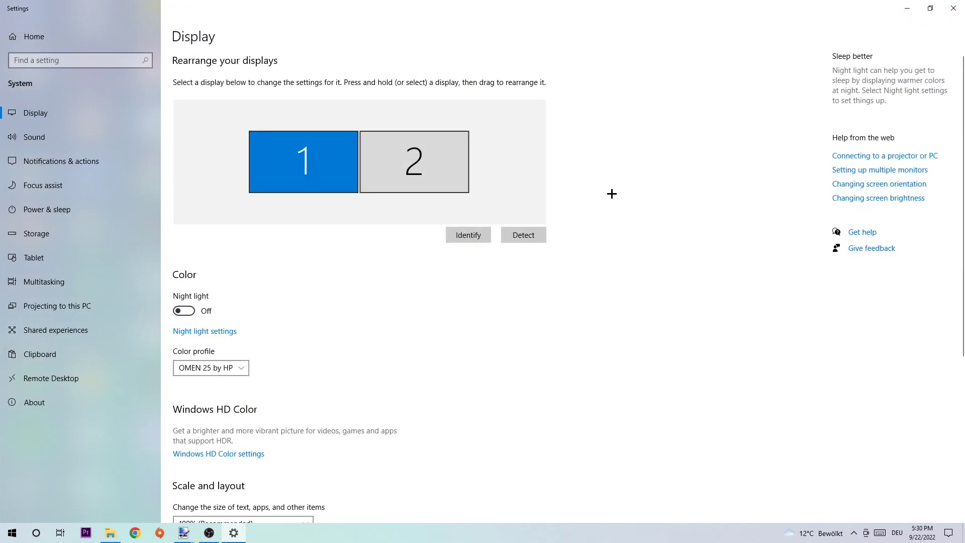
click(38, 115)
scroll(303, 101, down, 5)
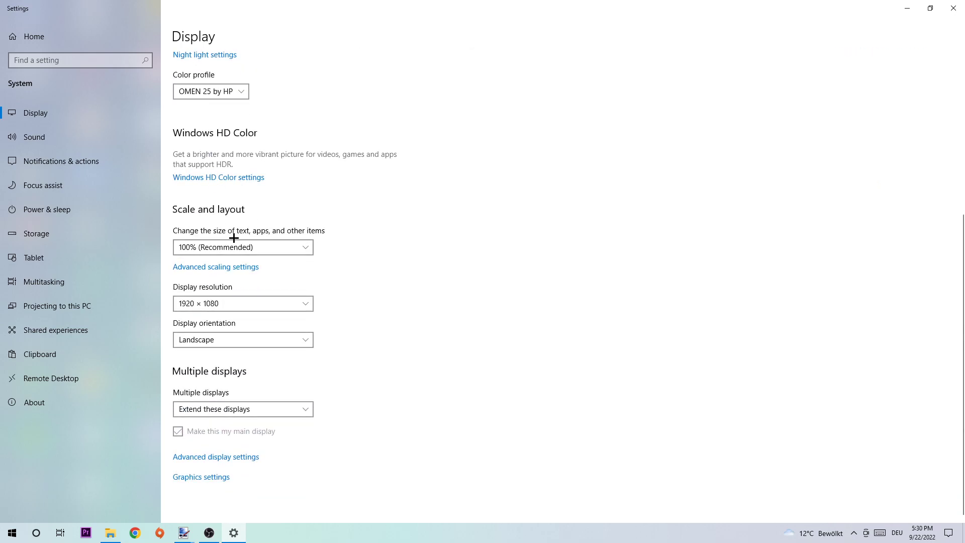
- Confirm scale stays at 100% (Recommended) and resolution at 1920 × 1080, then close Settings
click(298, 245)
click(402, 247)
click(261, 303)
click(412, 246)
click(953, 7)
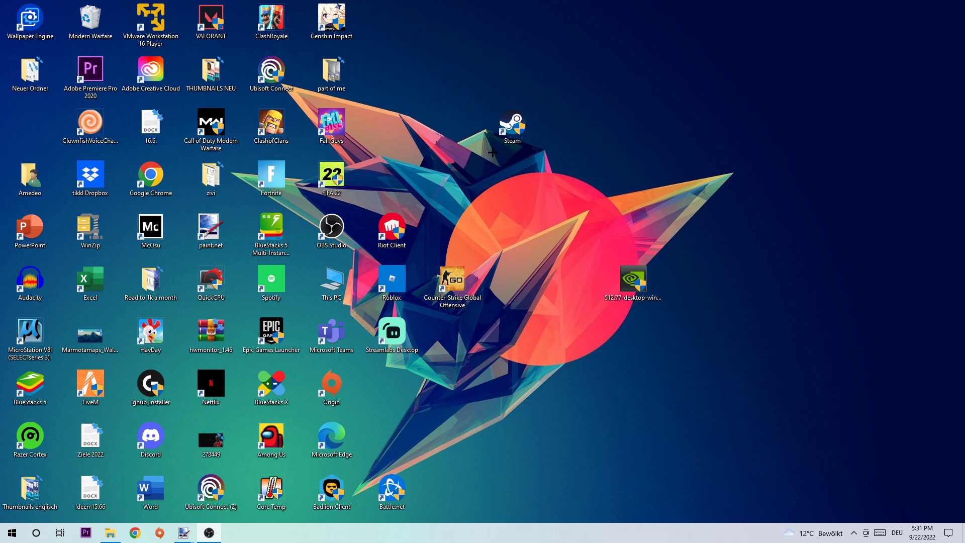
click(13, 539)
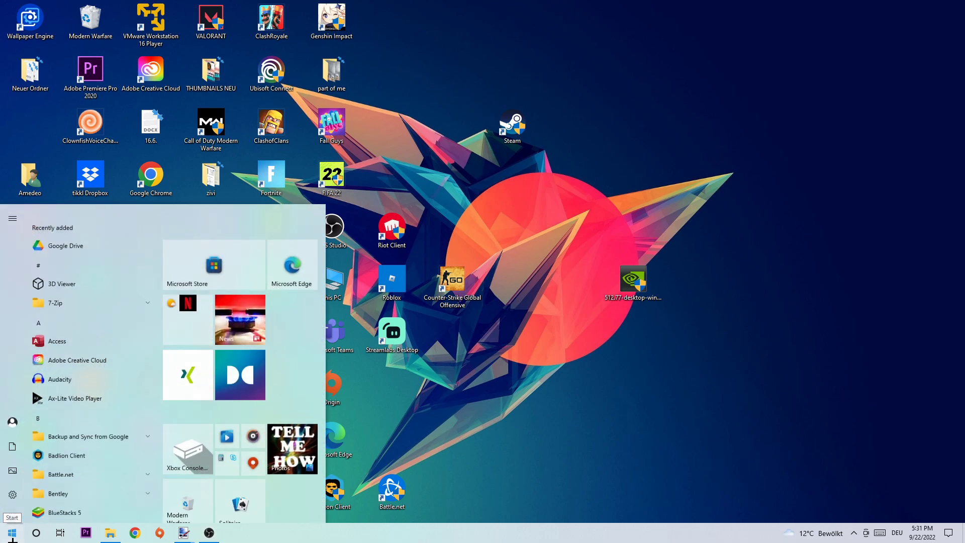
click(13, 488)
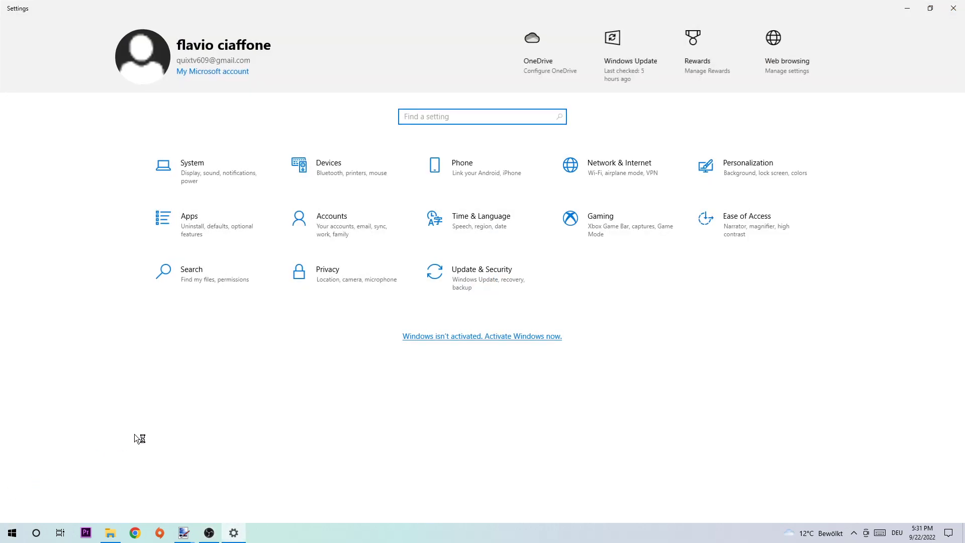
click(515, 282)
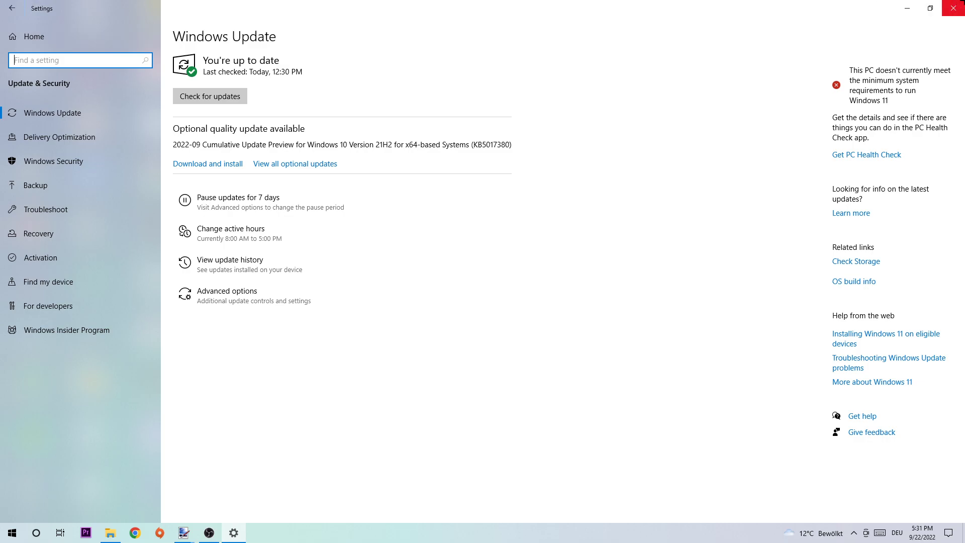
click(953, 8)
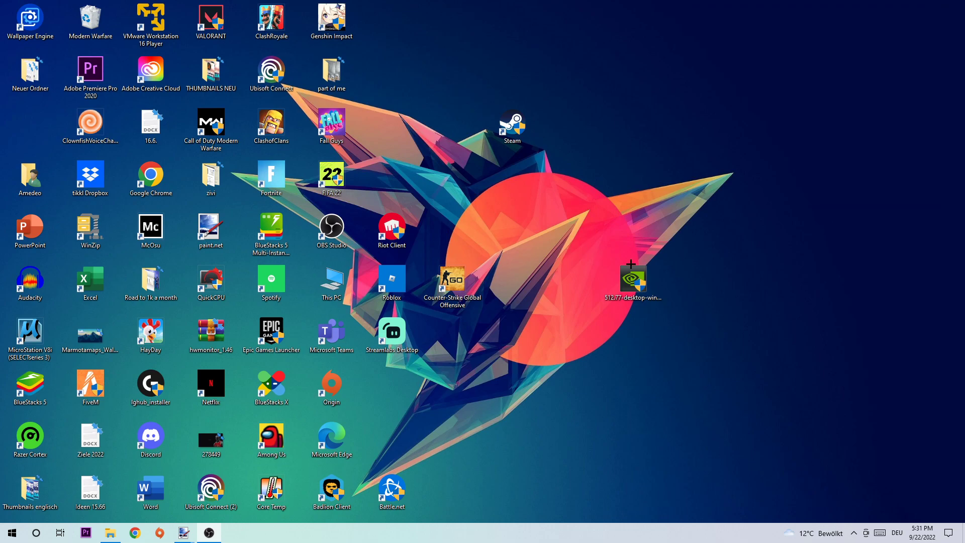
- Drag the NVIDIA 512.77 driver installer icon to the top middle of the desktop and deselect it
drag(633, 281, 392, 124)
click(423, 35)
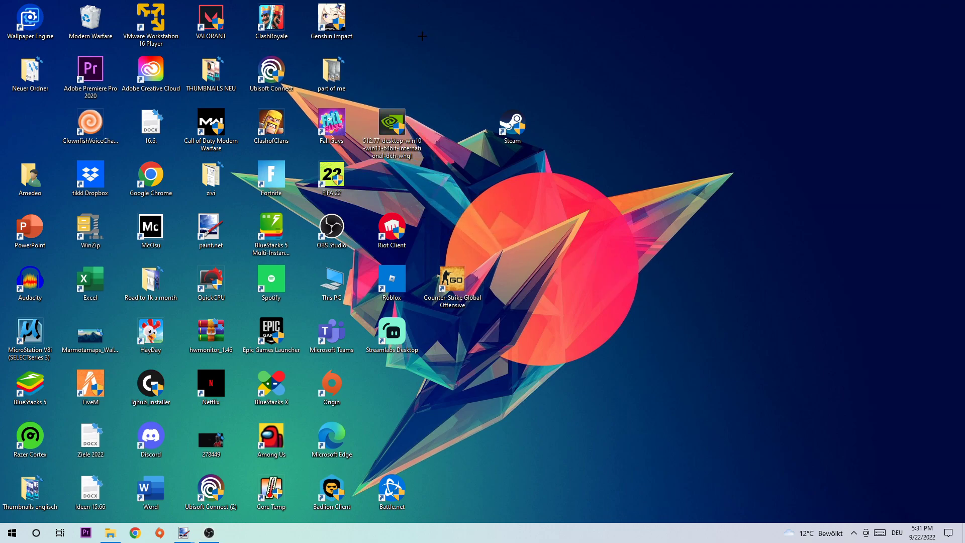